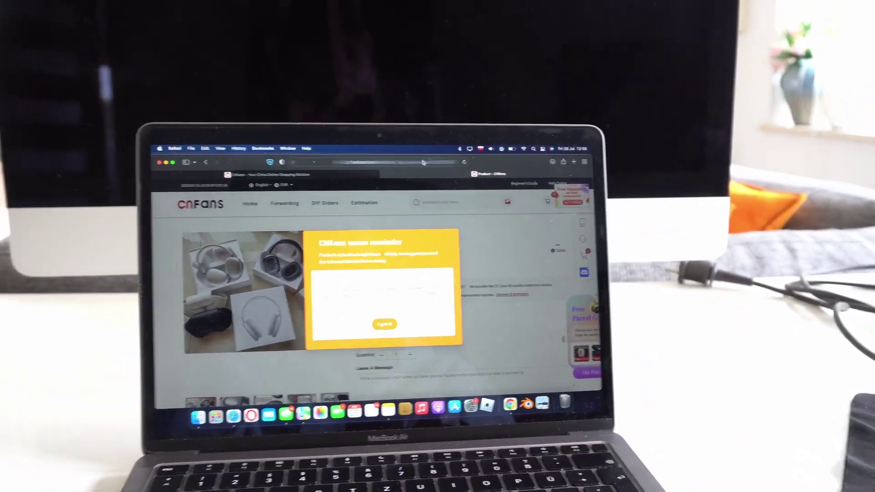
Launch Google Chrome from Spotlight by searching 'chr'.
{"action": "left_click", "coordinate": [424, 162]}
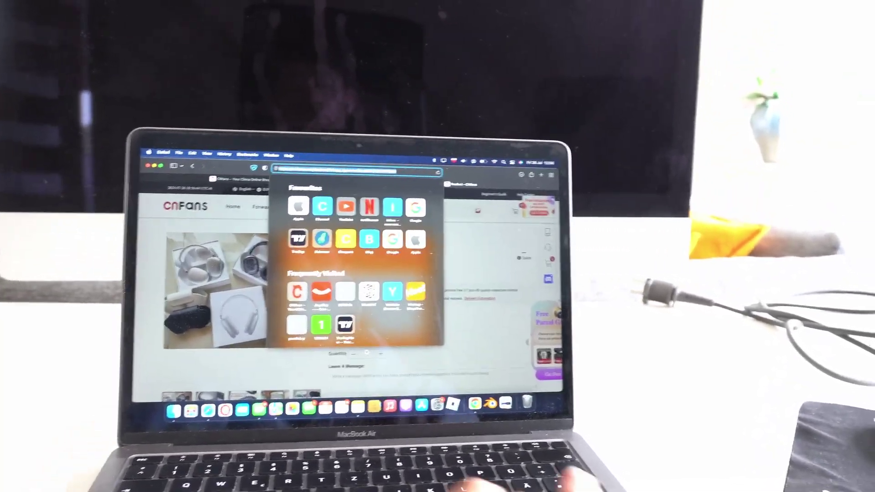
{"action": "key", "text": "super+space"}
{"action": "type", "text": "cn"}
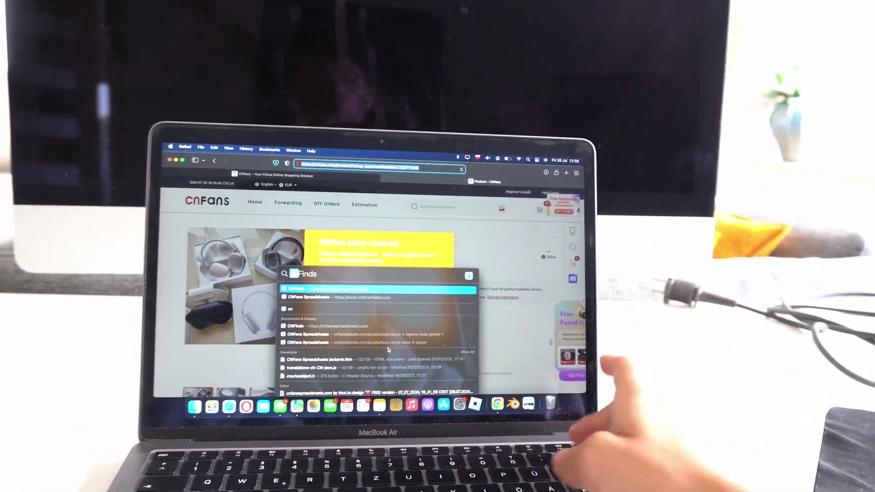
{"action": "key", "text": "BackSpace"}
{"action": "key", "text": "BackSpace"}
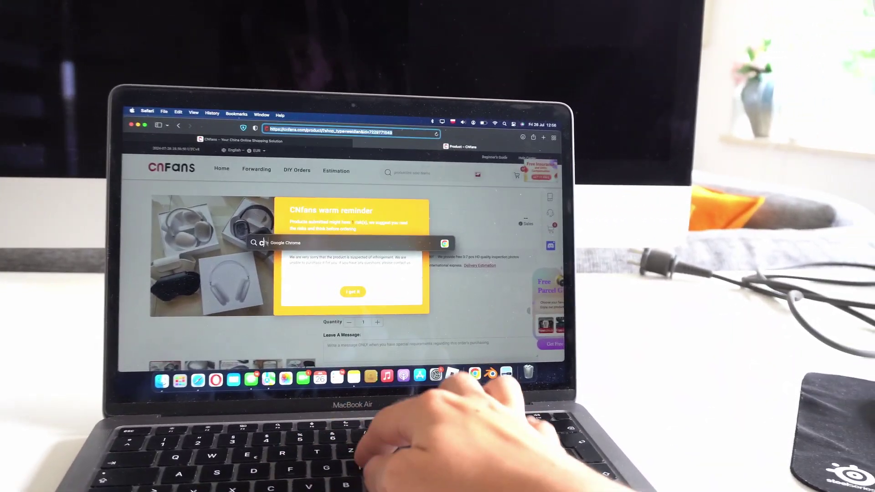
{"action": "type", "text": "chr"}
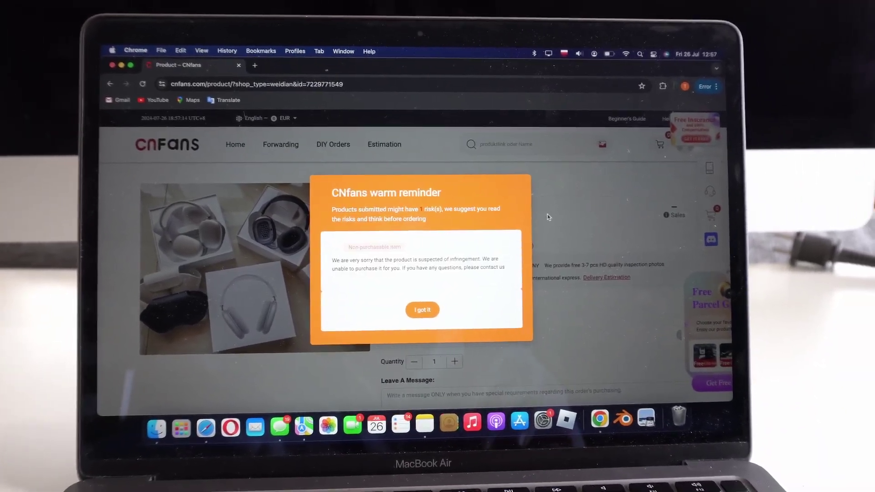
Bring up the context menu on the CNFans headphones page to reach Inspect.
{"action": "right_click", "coordinate": [536, 210]}
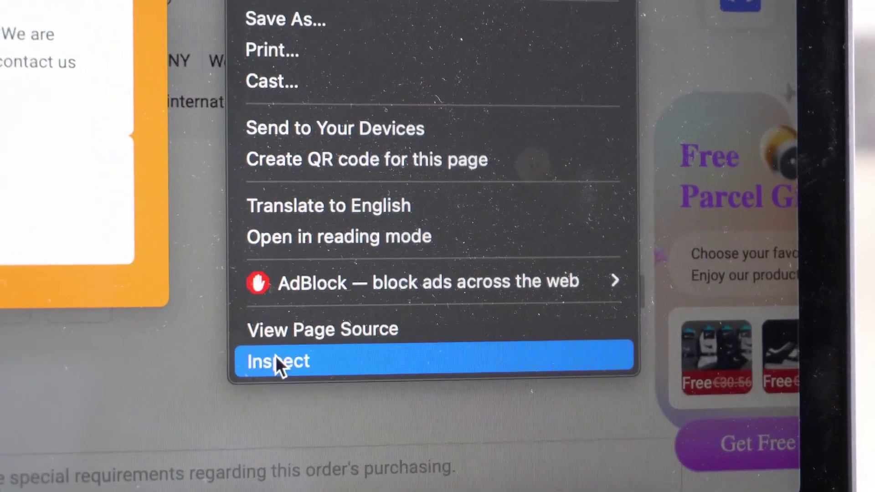
Delete the keywords-modal warning element using Inspect and the DevTools element picker.
{"action": "left_click", "coordinate": [276, 363]}
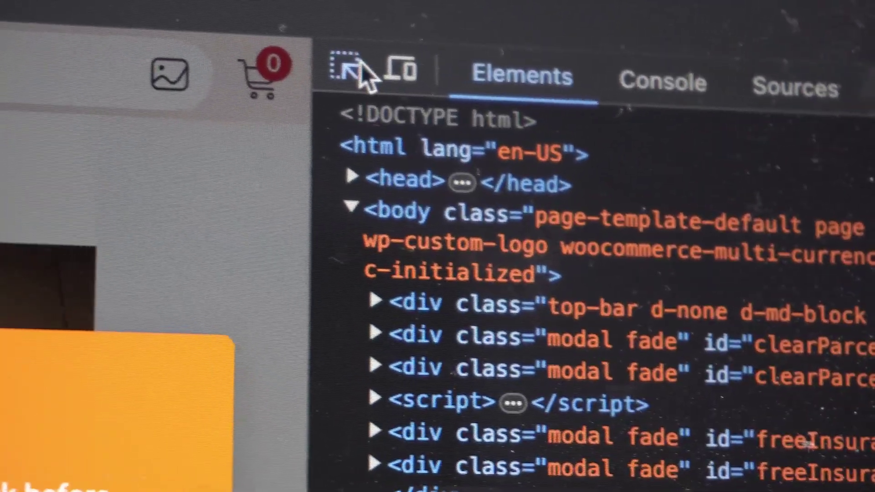
{"action": "left_click", "coordinate": [346, 69]}
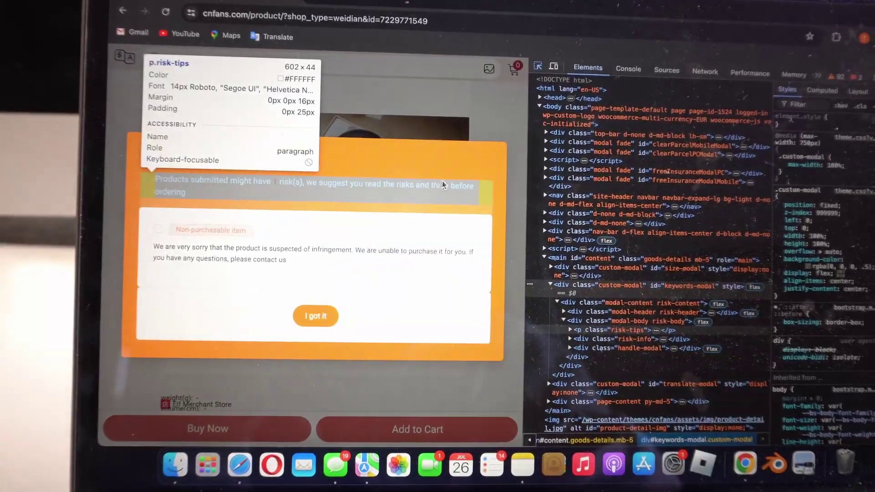
{"action": "left_click", "coordinate": [448, 141]}
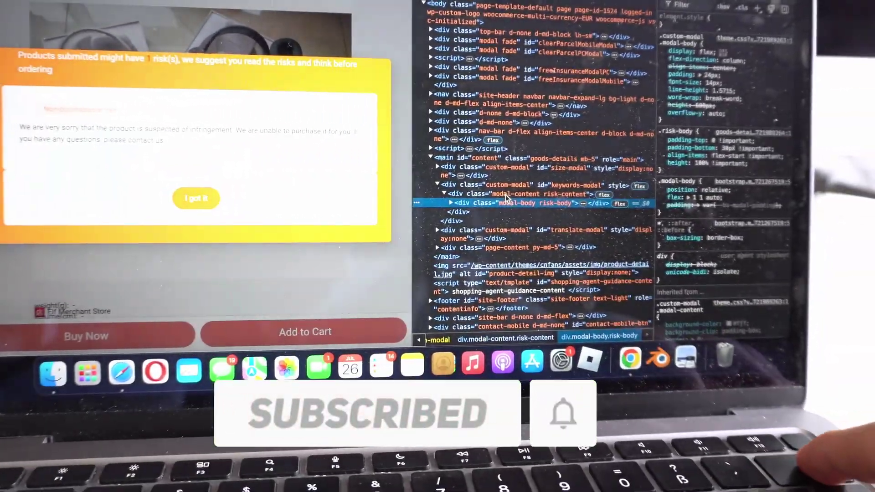
{"action": "key", "text": "Delete"}
{"action": "key", "text": "Delete"}
{"action": "key", "text": "Delete"}
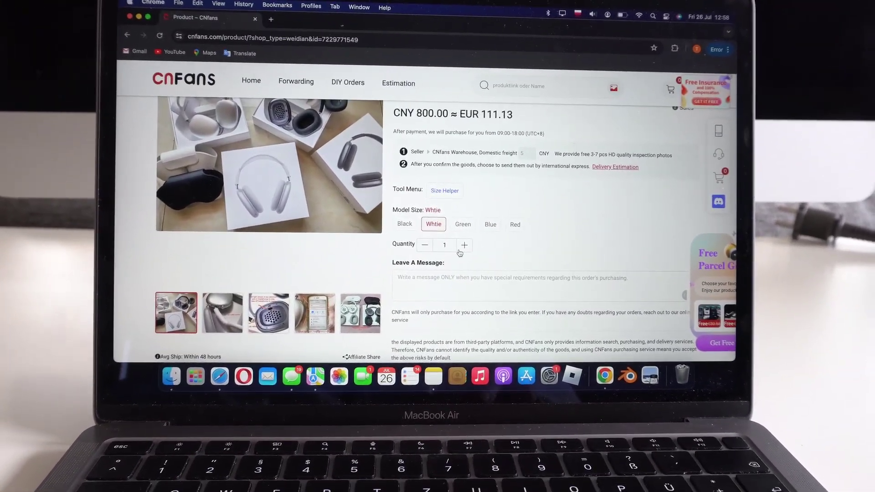
Set the White headphones quantity to 2 and accept the purchase terms.
{"action": "left_click", "coordinate": [456, 254]}
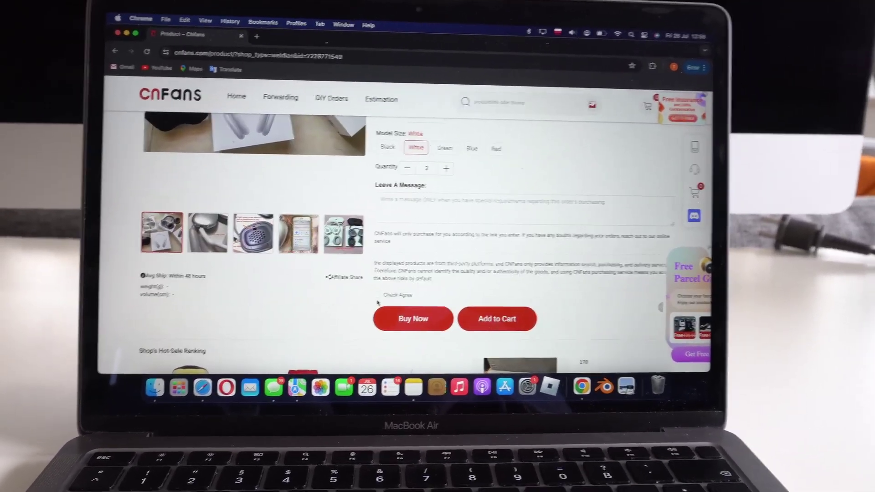
{"action": "left_click", "coordinate": [379, 296]}
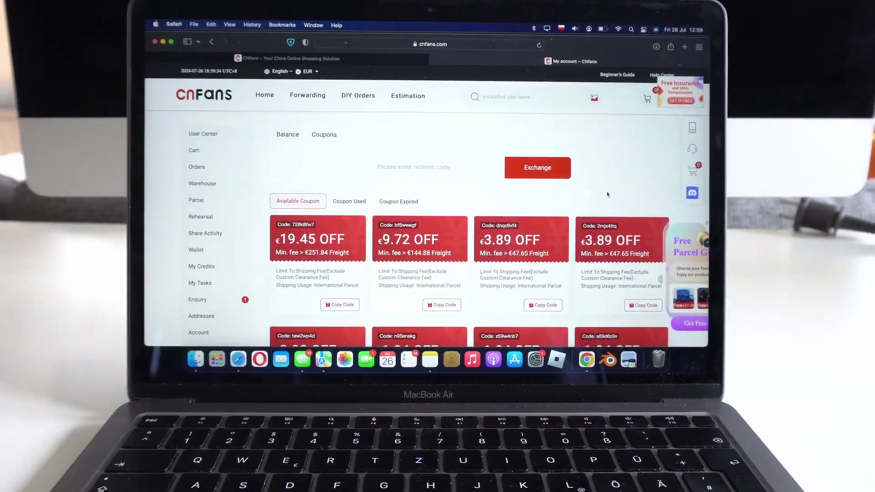
{"action": "scroll", "coordinate": [608, 195], "scroll_direction": "down", "scroll_amount": 3}
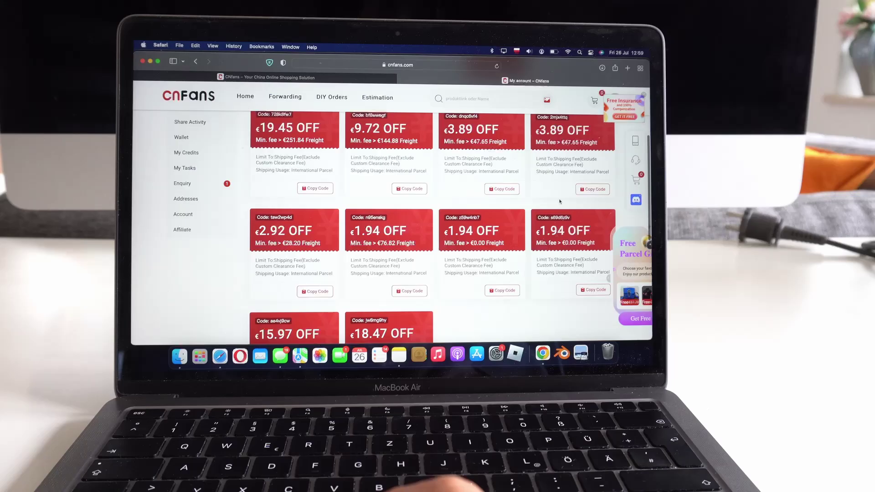
{"action": "scroll", "coordinate": [559, 201], "scroll_direction": "up", "scroll_amount": 3}
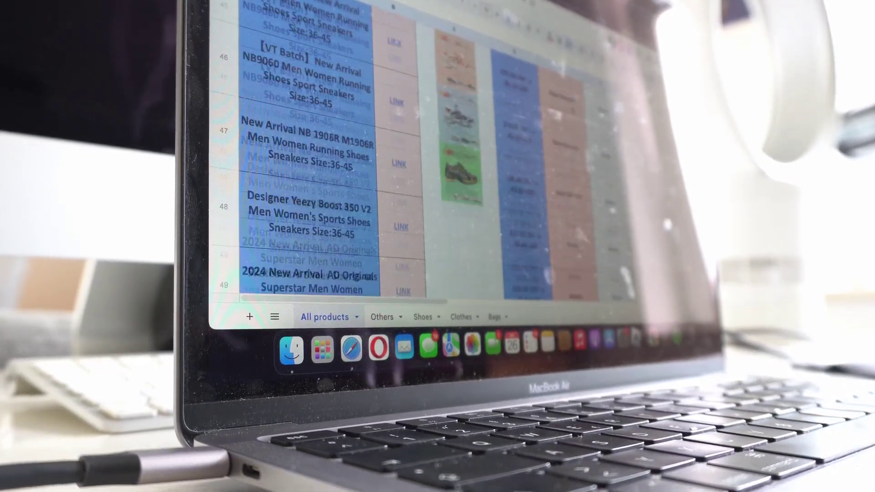
{"action": "scroll", "coordinate": [425, 147], "scroll_direction": "down", "scroll_amount": 10}
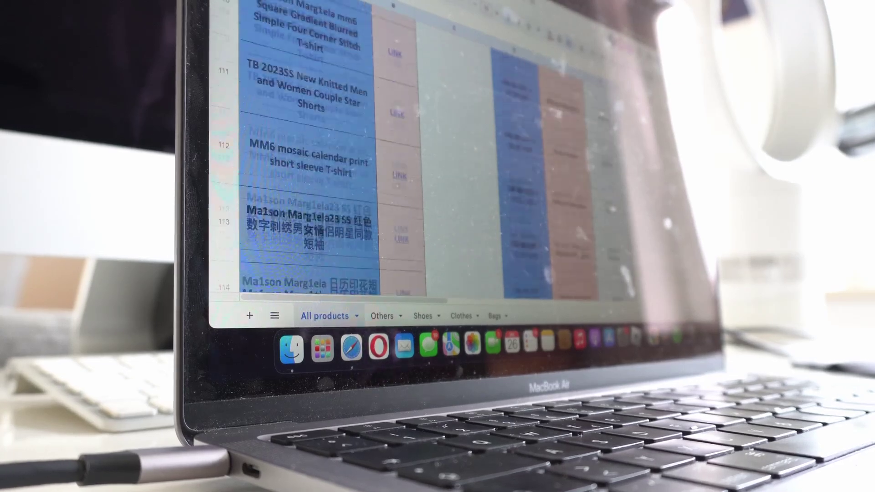